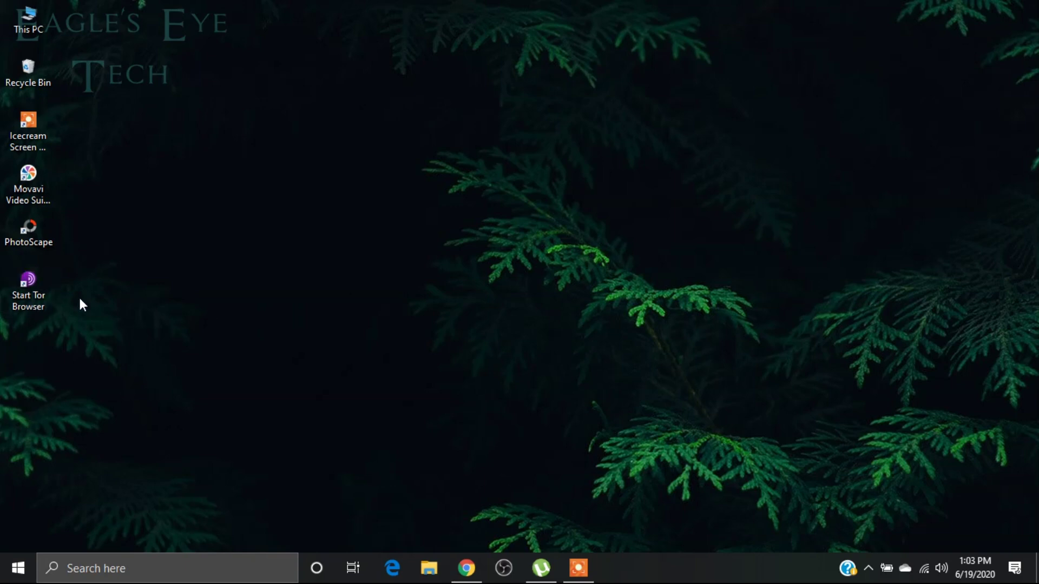
Open the 'GeoProxy - Google Chrome' result to reach its Chrome Web Store page
left_click(468, 567)
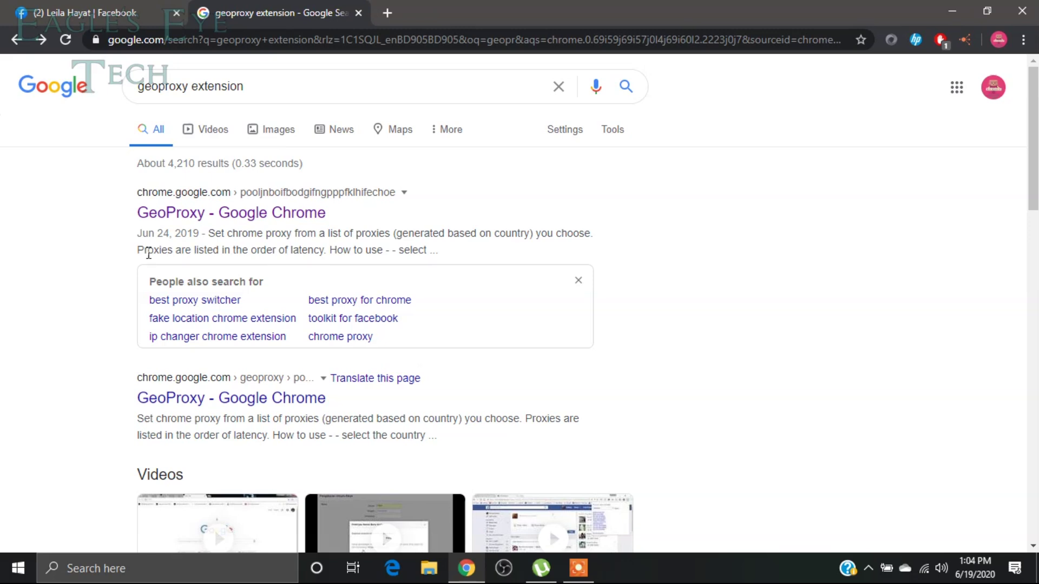
left_click(245, 216)
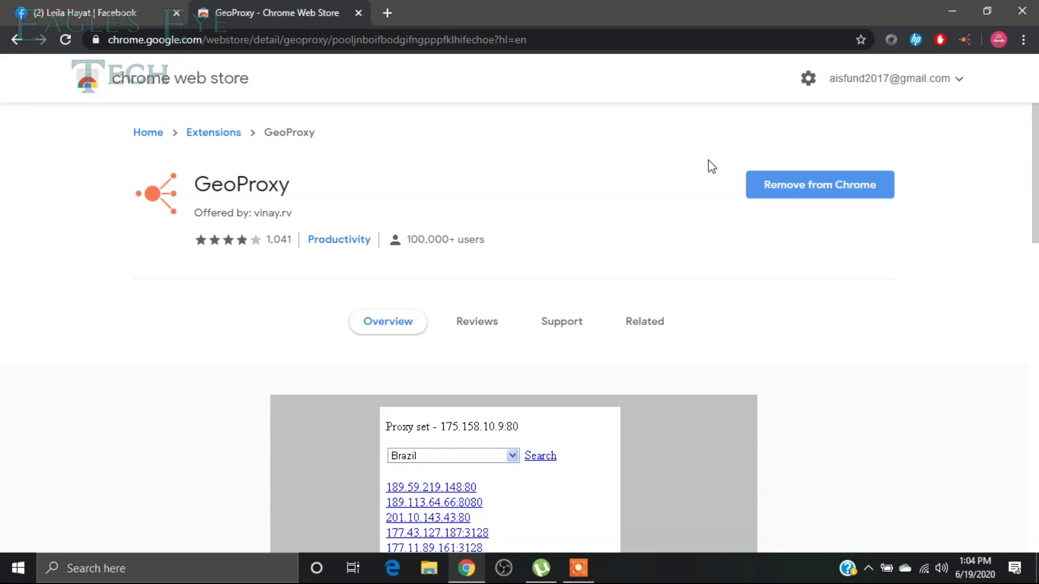
Connect GeoProxy to the Indonesian proxy 119.2.88.65:4145, then return to the Facebook tab
left_click(960, 39)
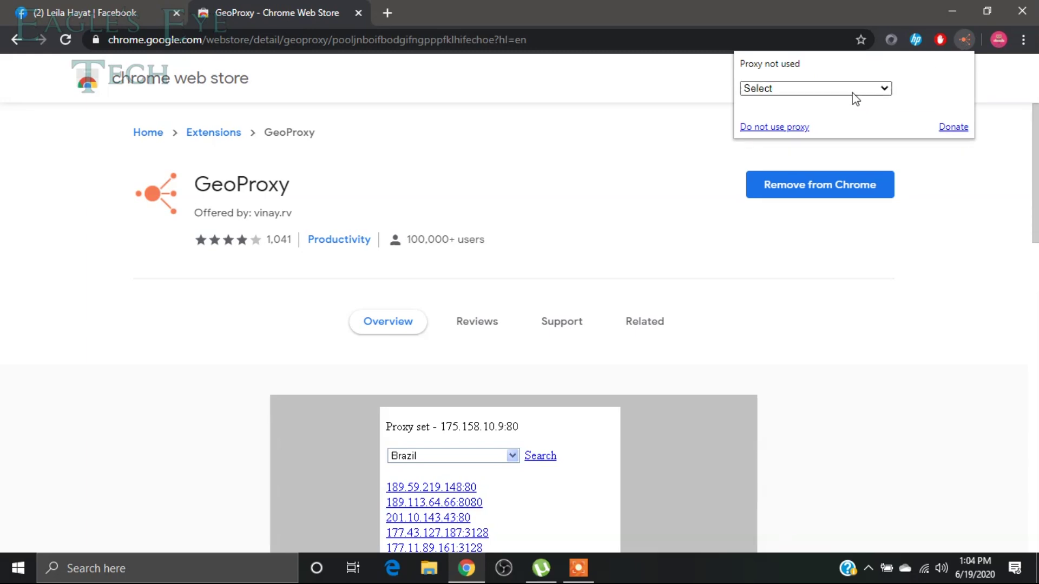
left_click(852, 92)
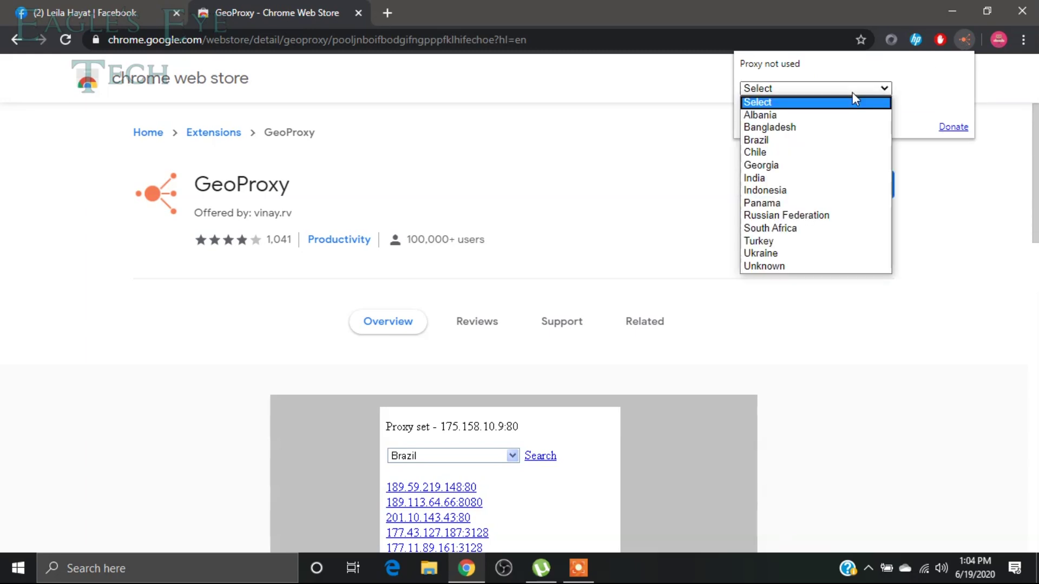
left_click(780, 191)
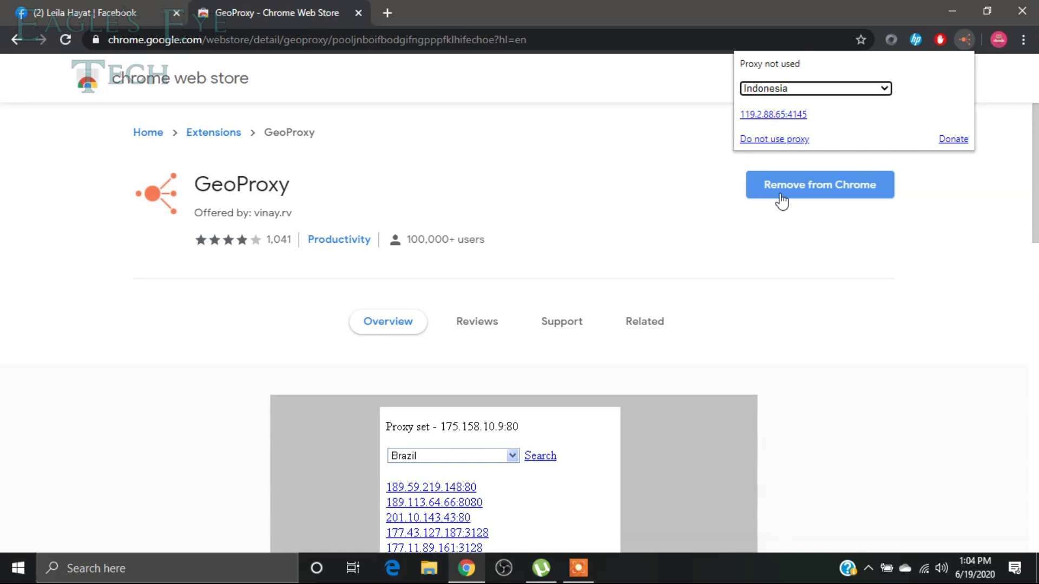
left_click(795, 114)
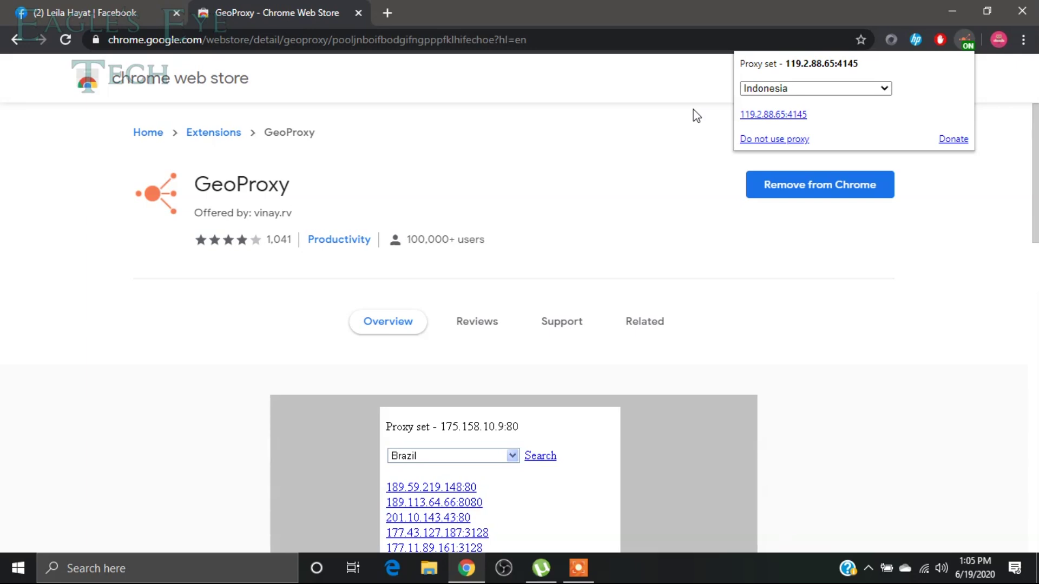
left_click(747, 341)
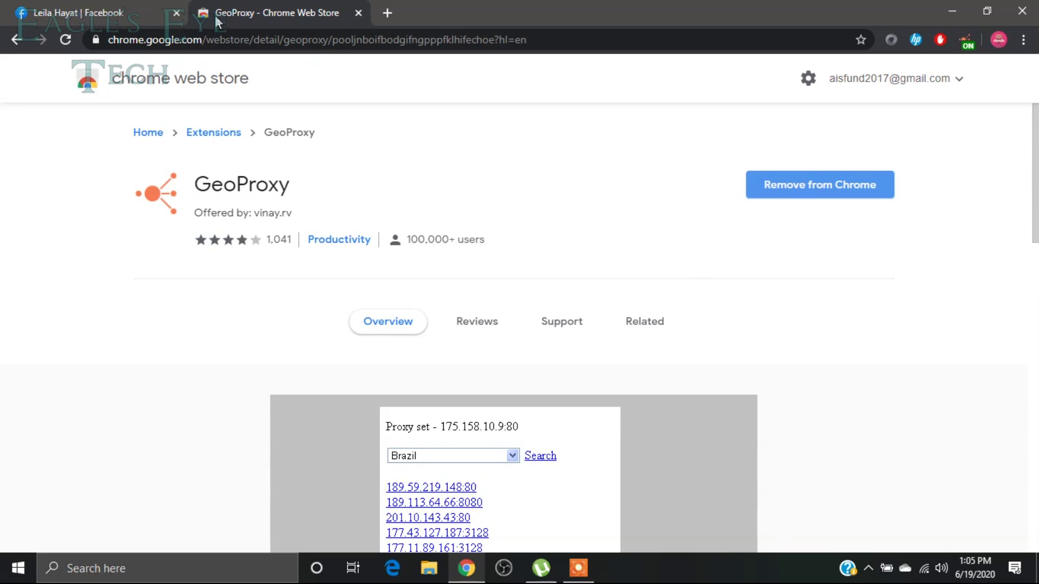
left_click(118, 1)
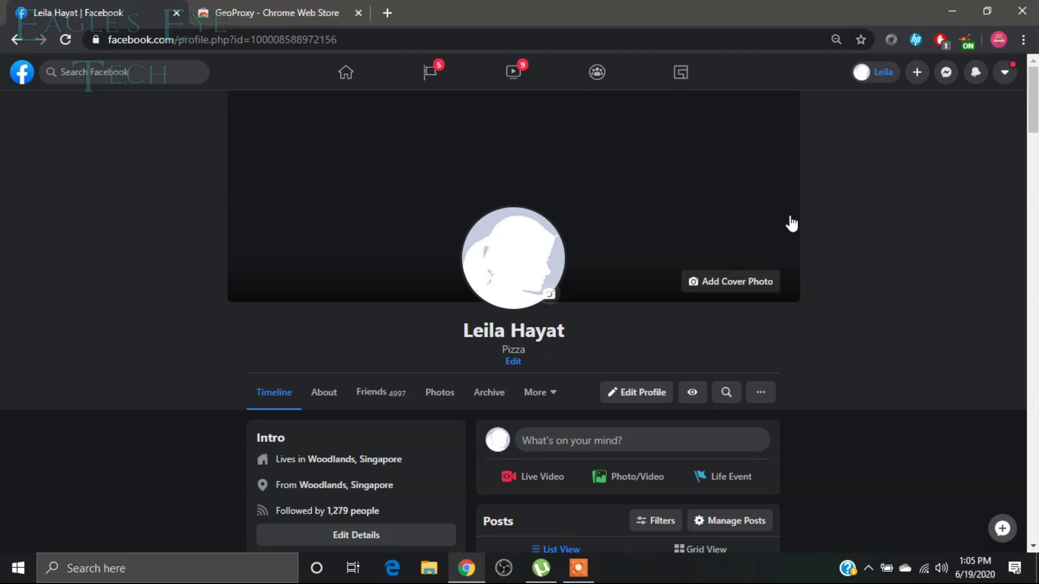
Go to Facebook's Language and Region settings from the account menu
left_click(1007, 76)
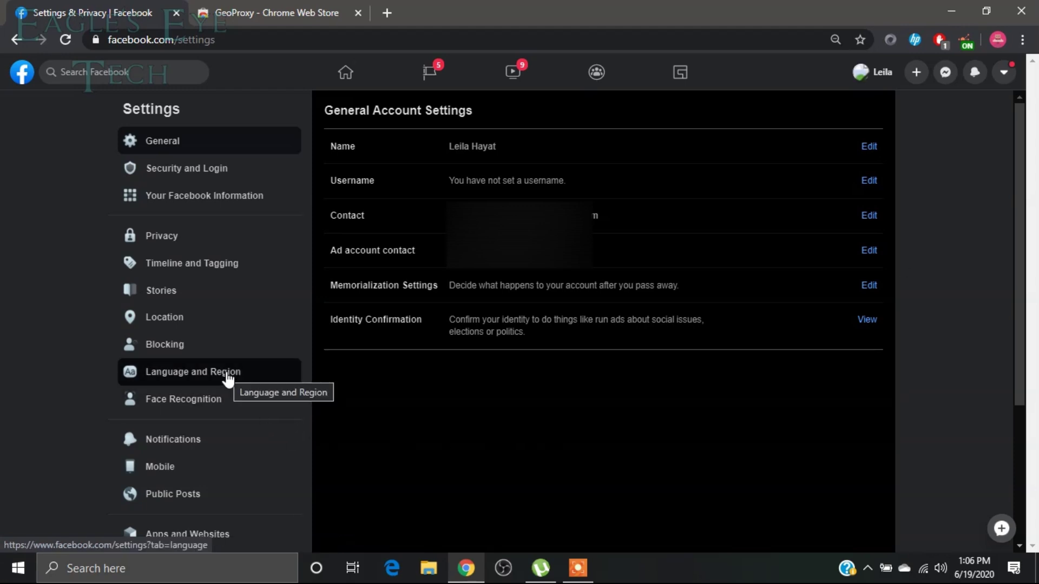
left_click(227, 378)
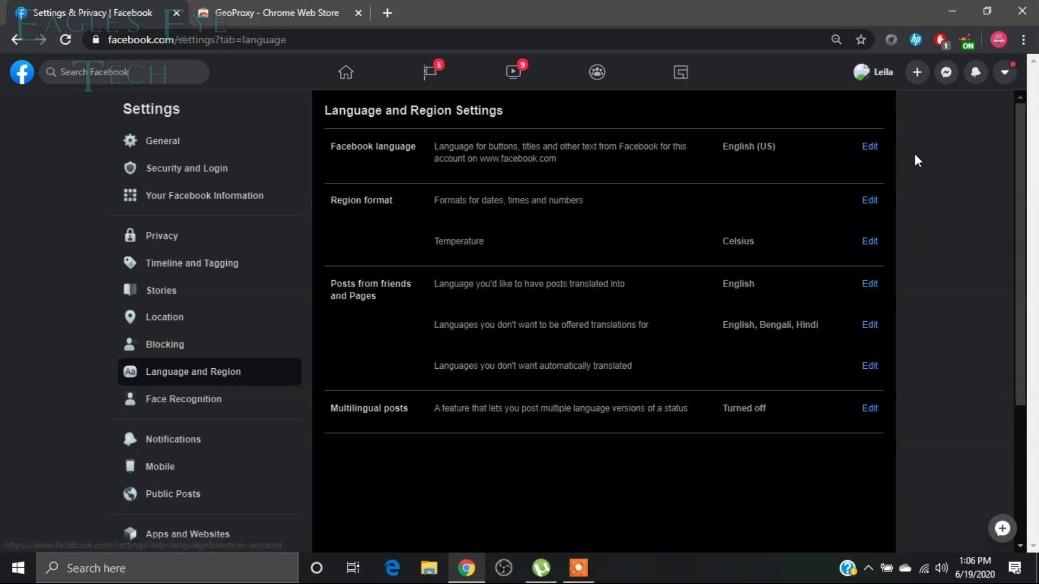
Switch the Facebook display language from English (US) to Bahasa Indonesia and save it
left_click(868, 147)
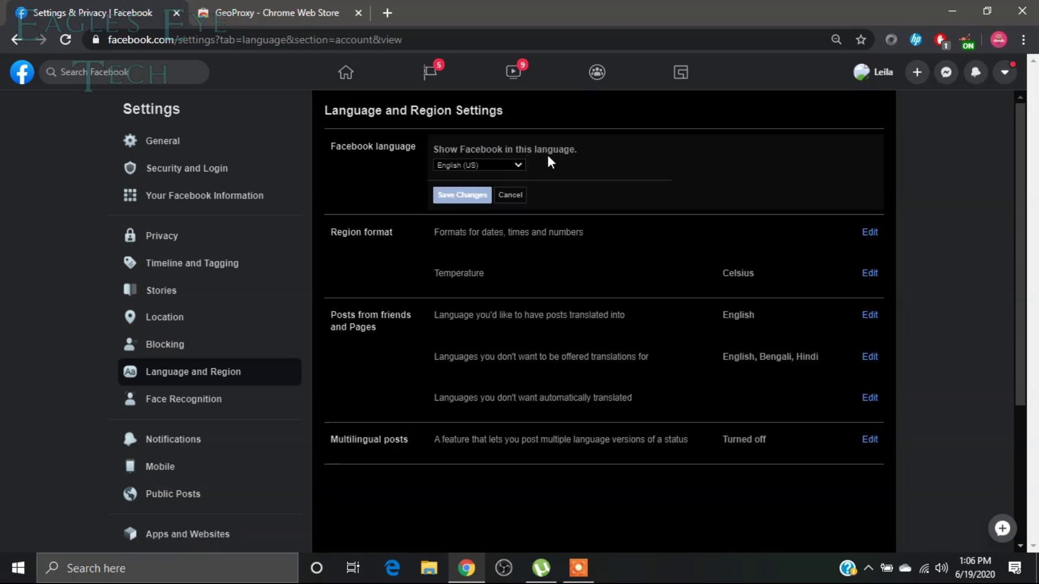
left_click(516, 163)
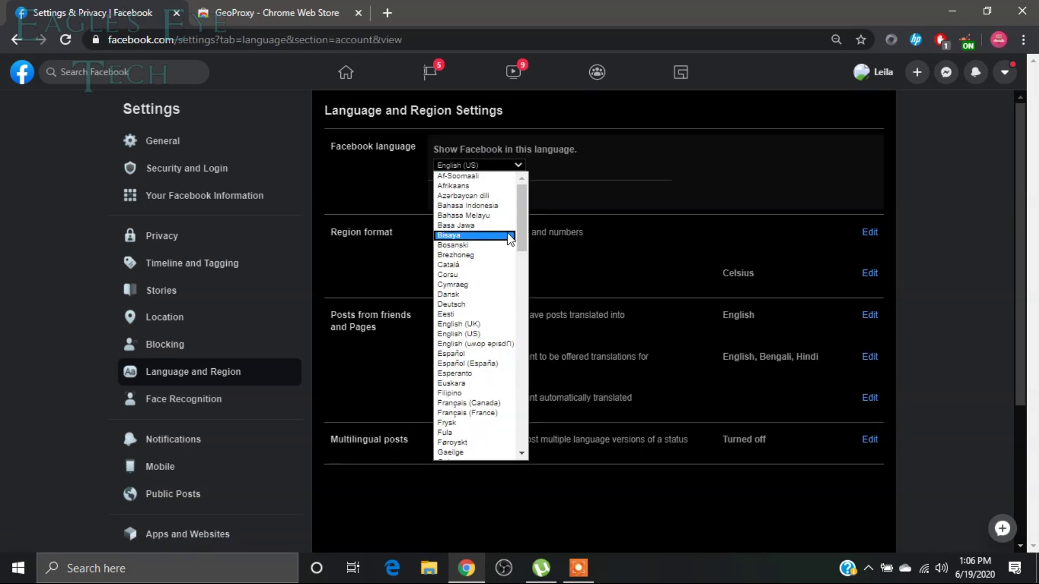
left_click(496, 207)
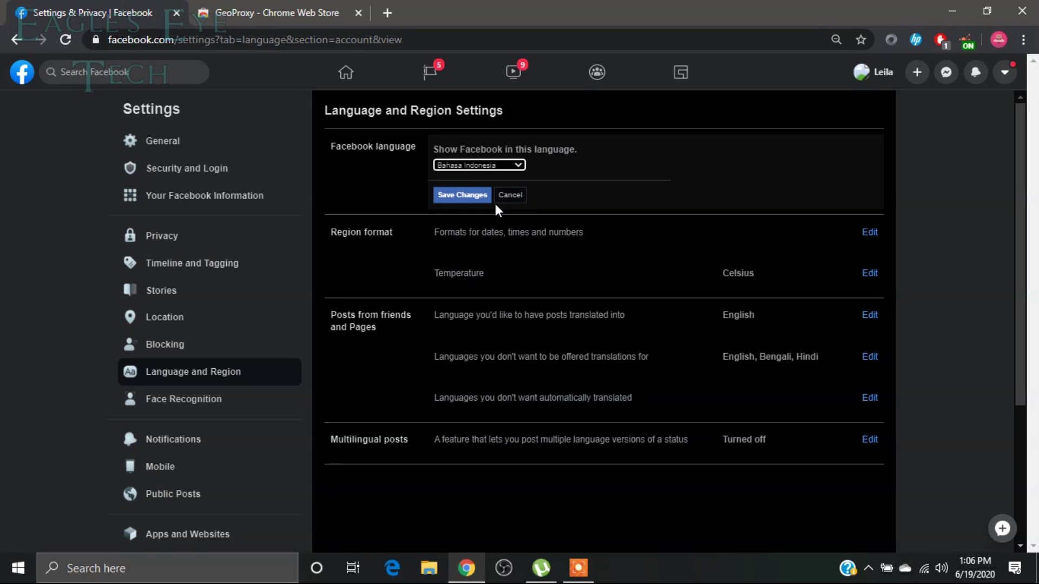
left_click(478, 198)
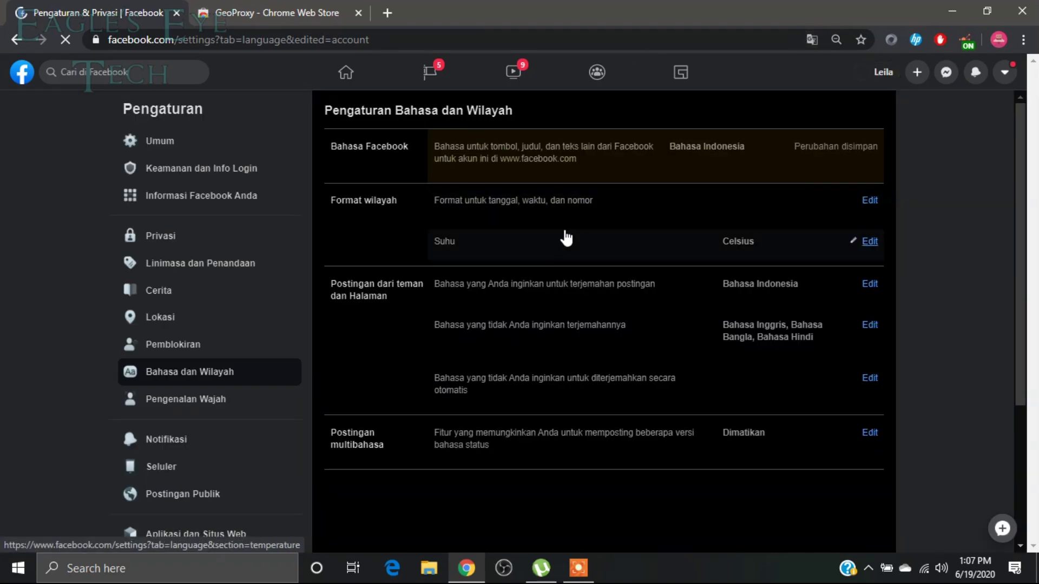
left_click(205, 387)
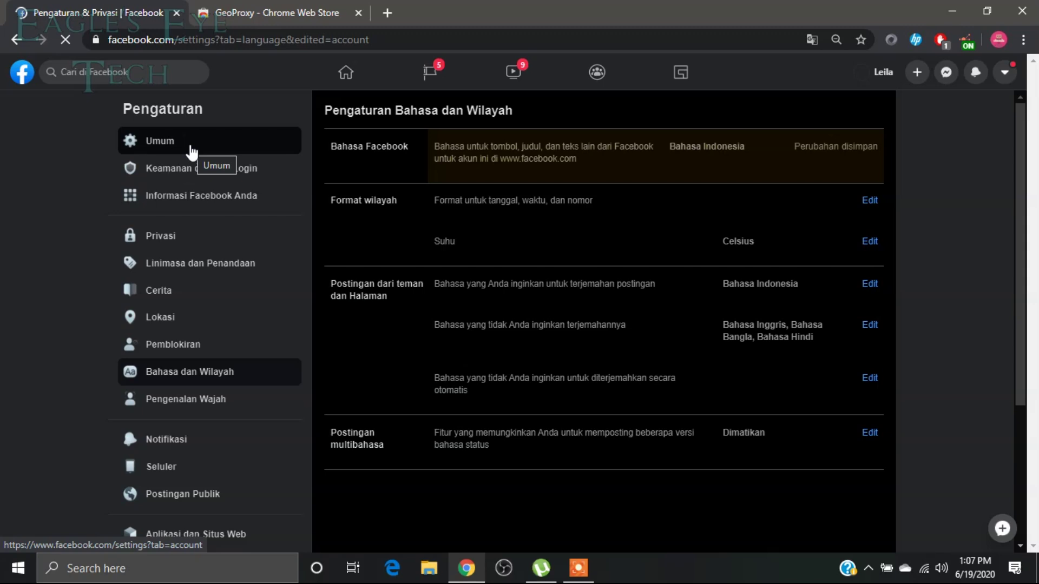
left_click(158, 151)
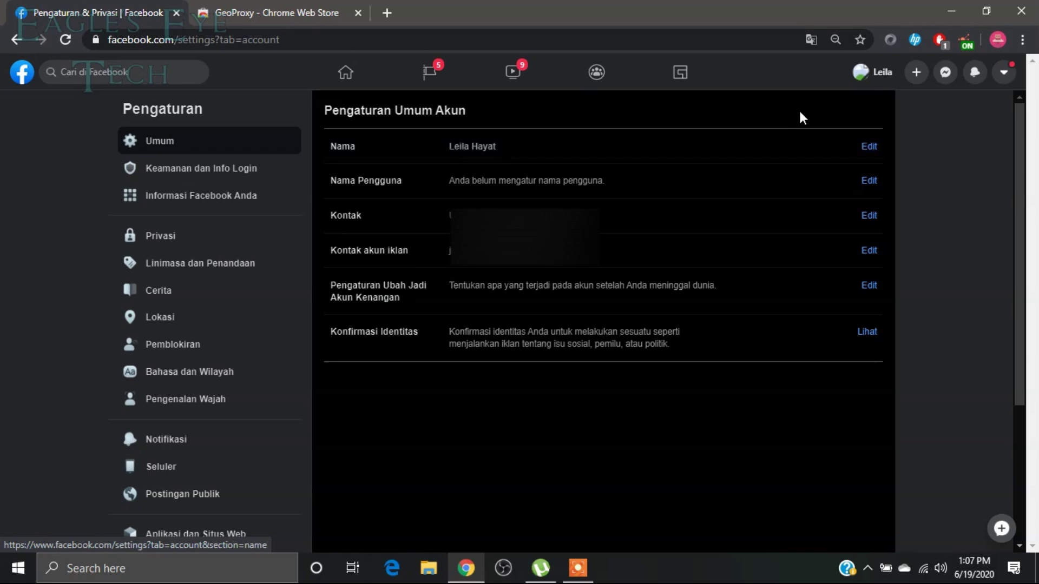
left_click(867, 147)
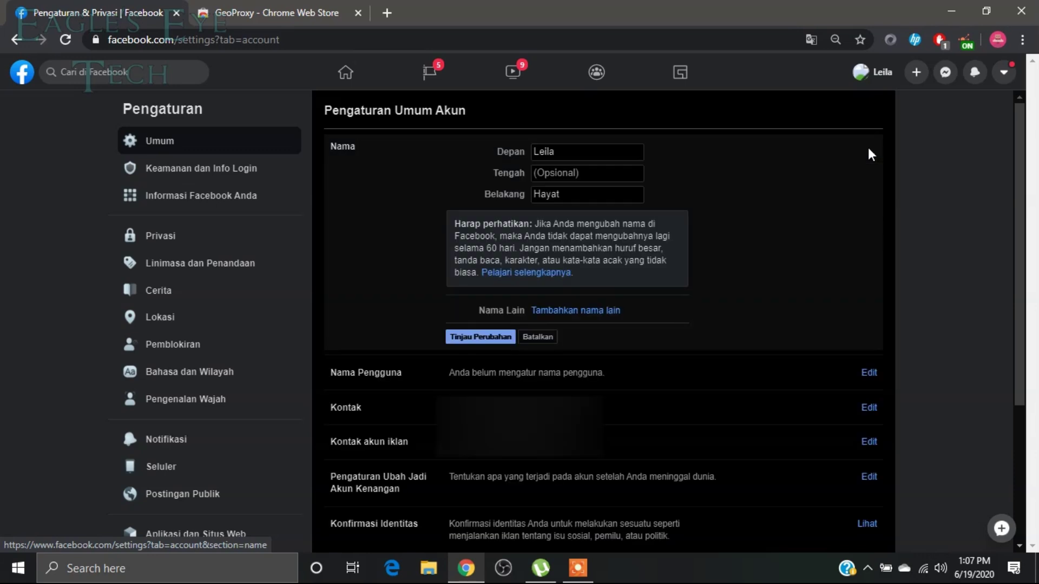
left_click(595, 195)
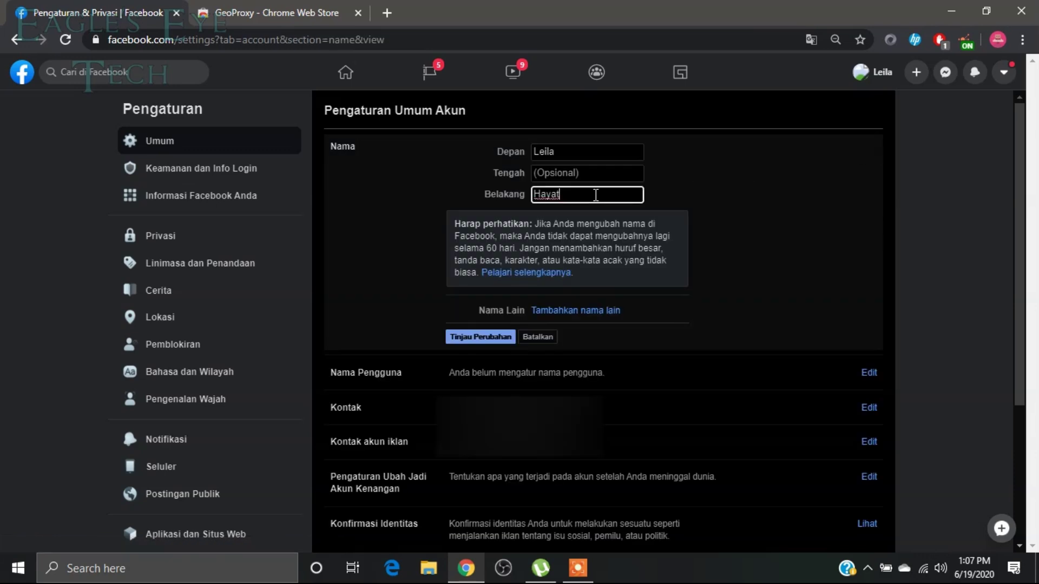
key("BackSpace")
key("BackSpace")
key("BackSpace")
key("BackSpace")
key("BackSpace")
left_click(595, 177)
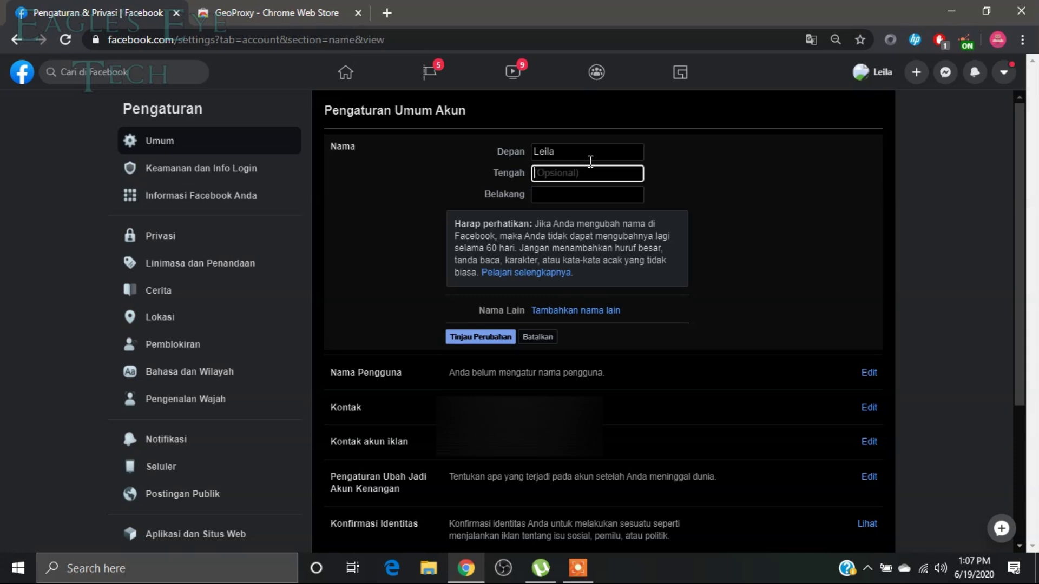
left_click(591, 156)
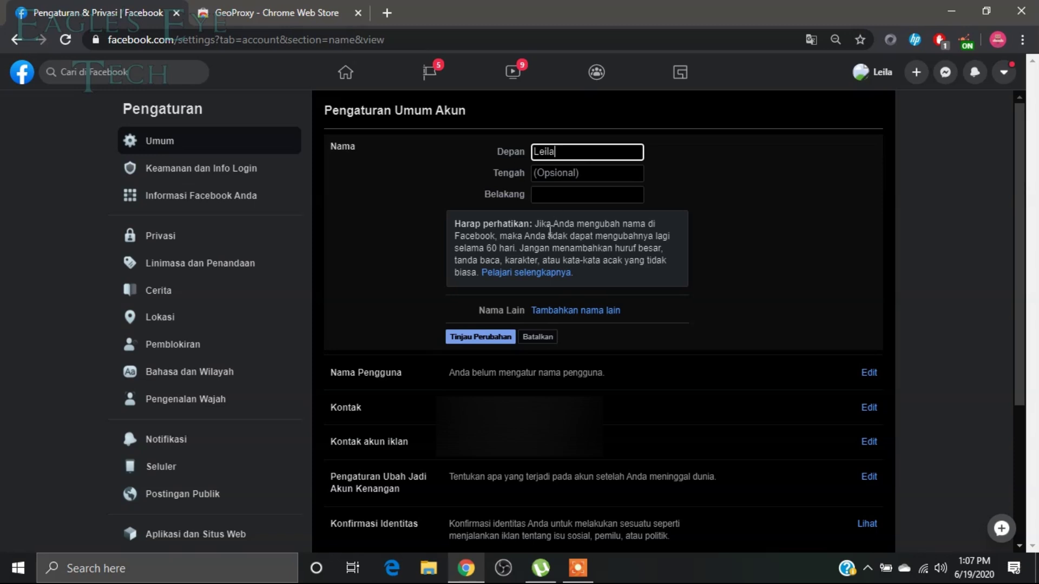
left_click(469, 341)
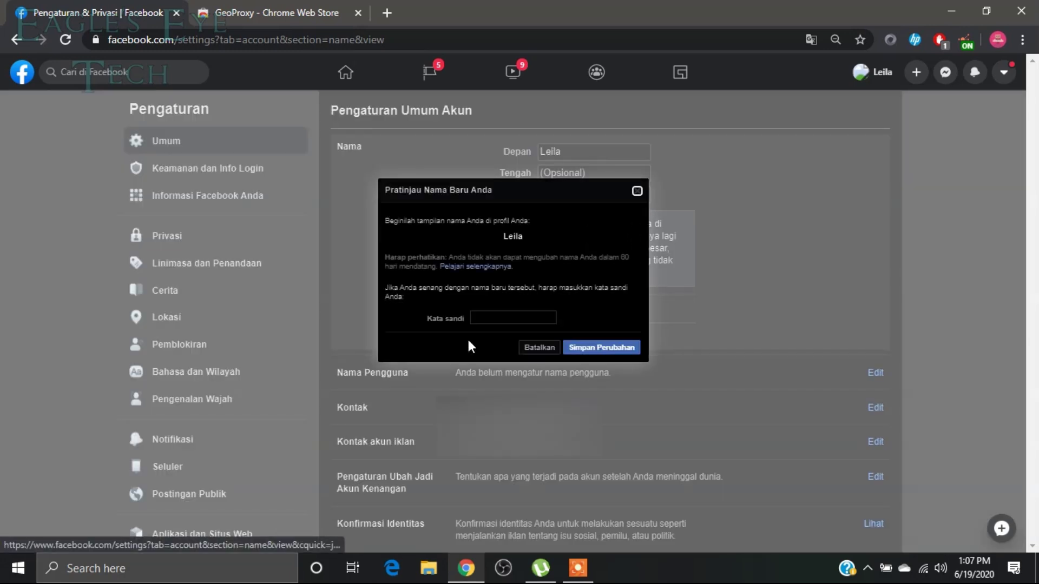
Enter the account password and save the profile name as just 'Leila'
left_click(494, 316)
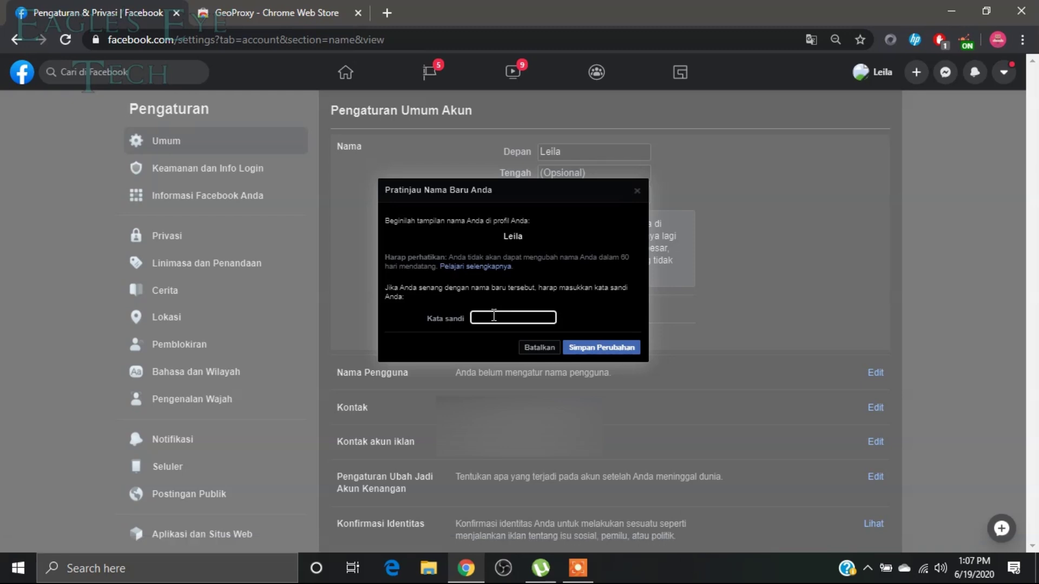
type("•••••••••")
left_click(597, 349)
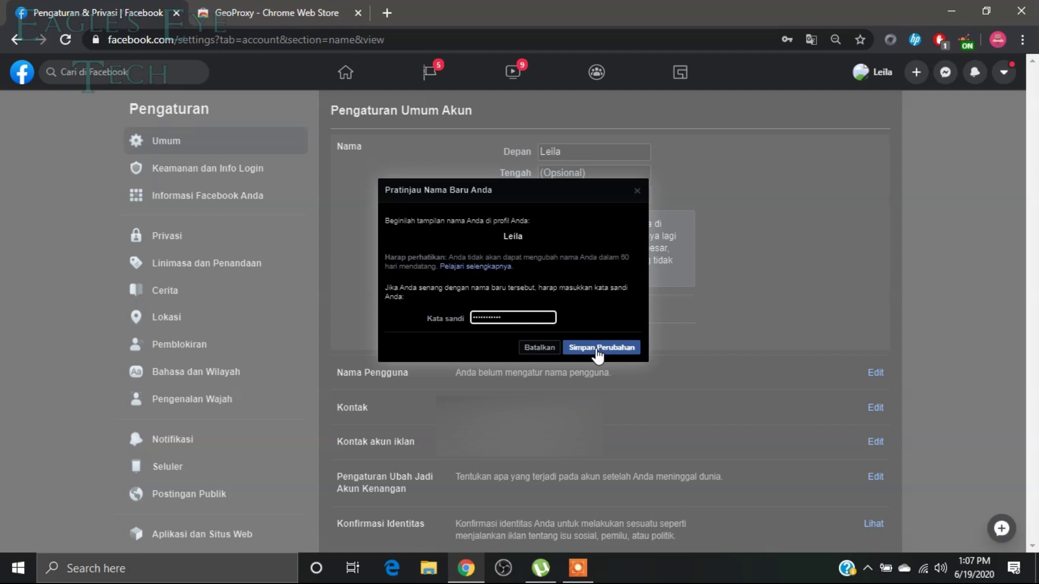
left_click(597, 349)
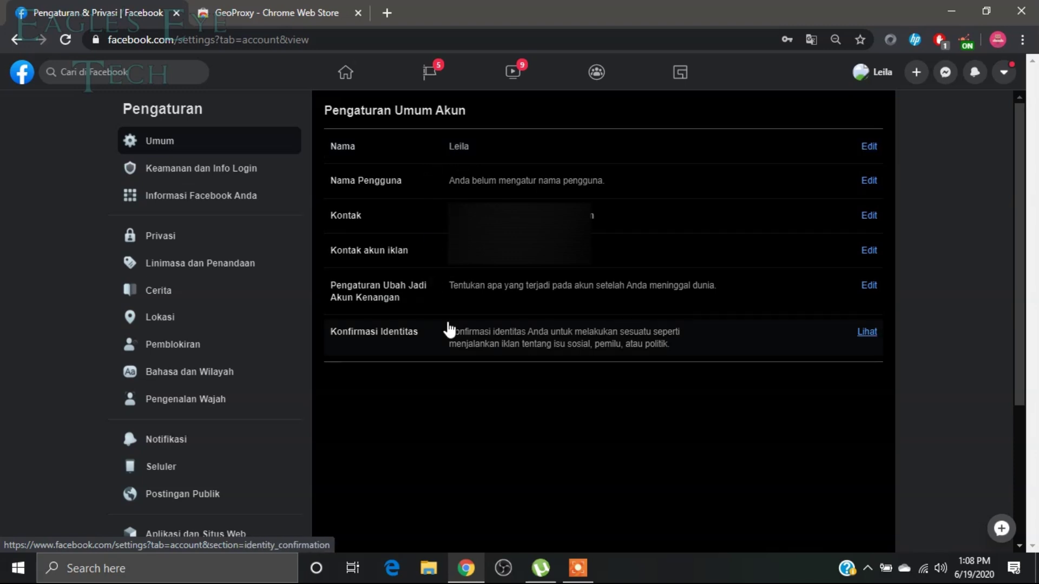
Set the Facebook language to English (UK) under Bahasa dan Wilayah and save it
left_click(235, 383)
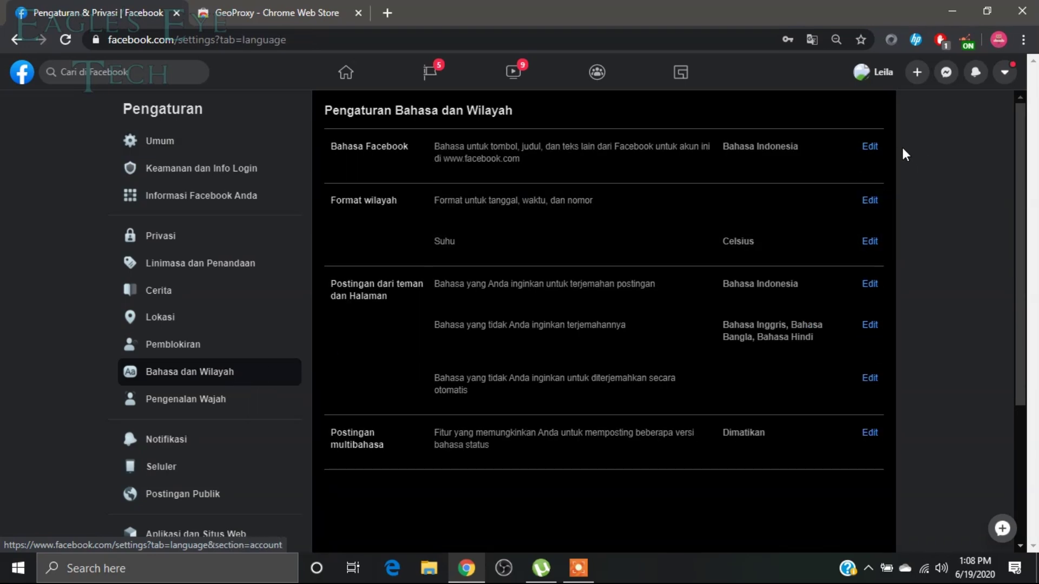
left_click(869, 147)
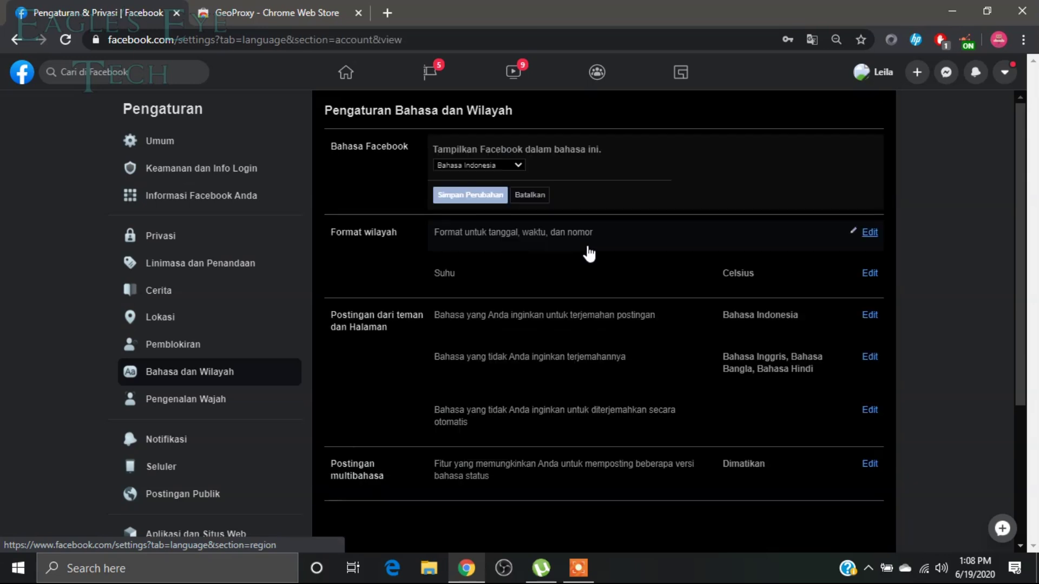
left_click(519, 164)
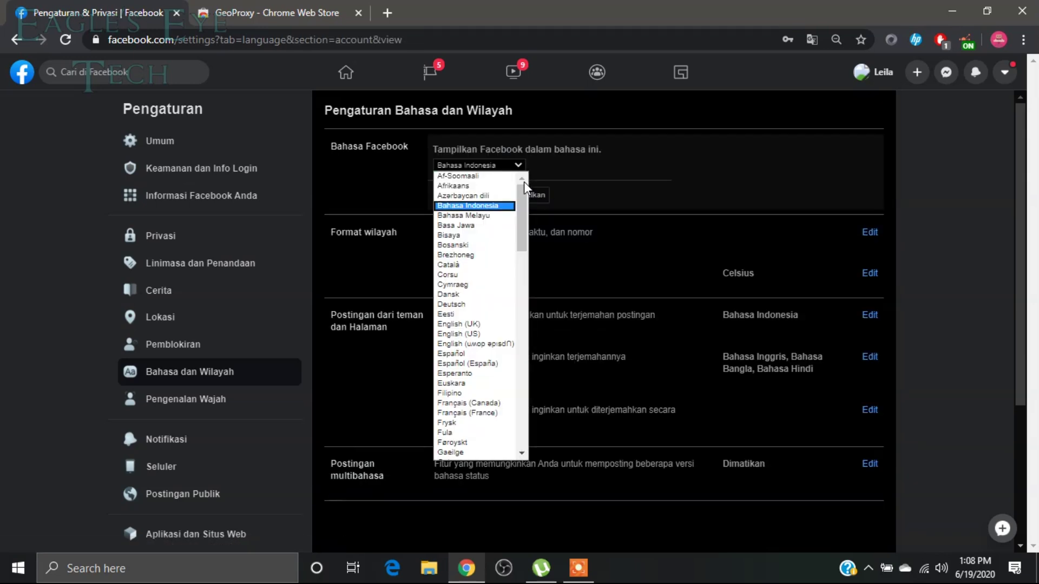
left_click(468, 324)
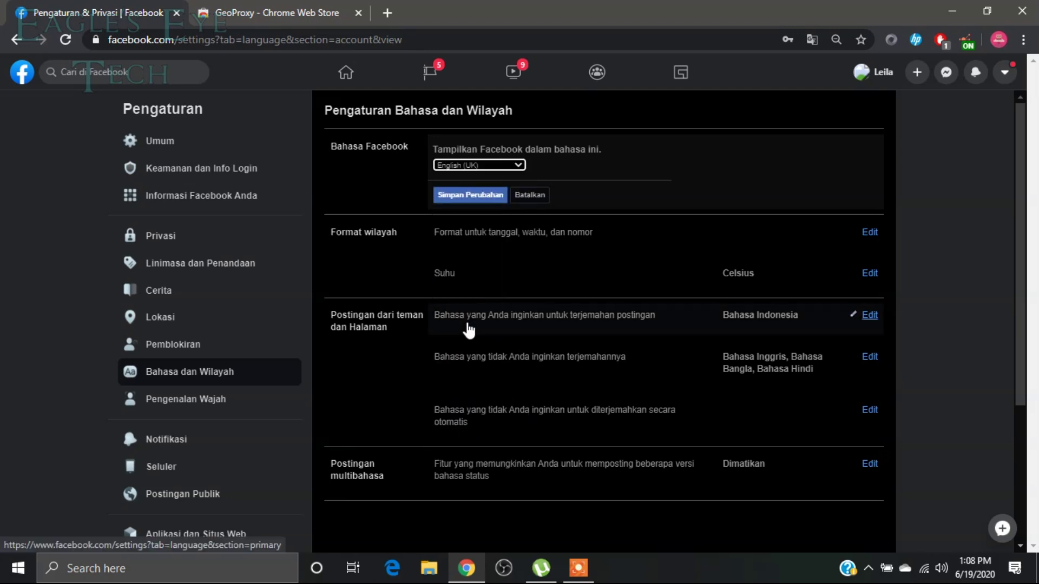
left_click(477, 197)
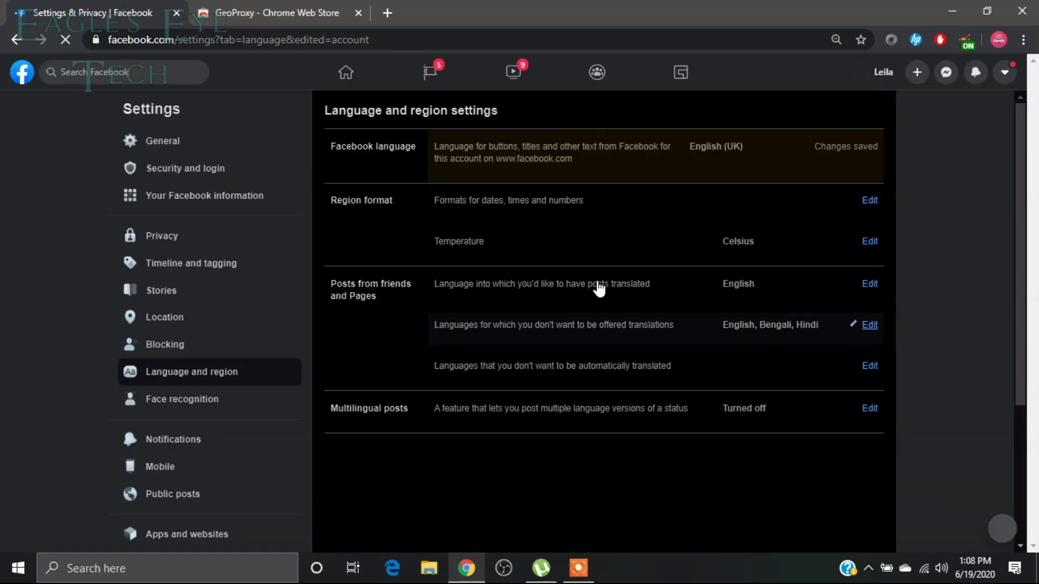
left_click(967, 46)
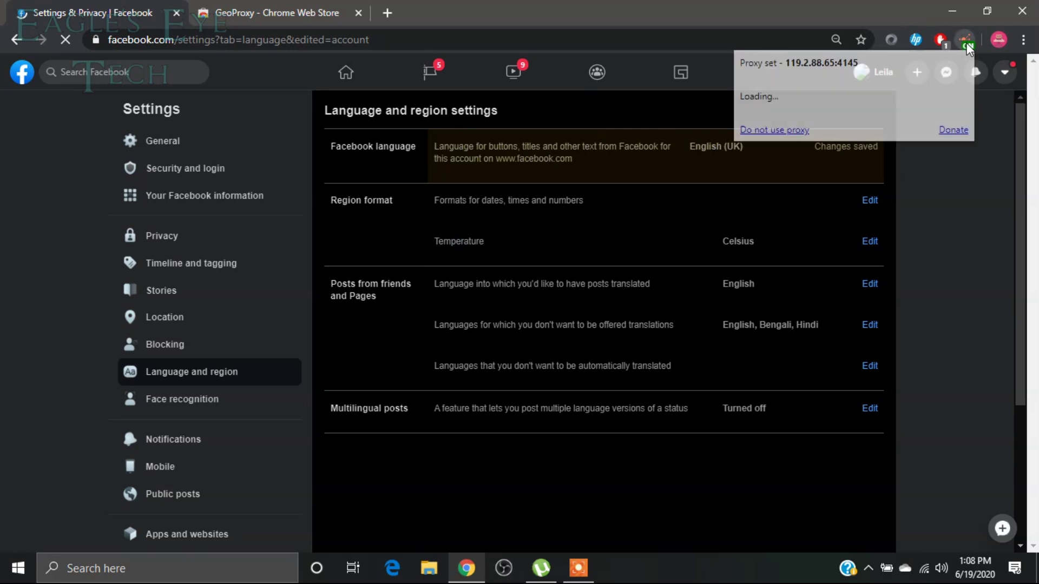
Choose 'Do not use proxy' in GeoProxy, reload, and open the profile showing 'Leila'
left_click(784, 133)
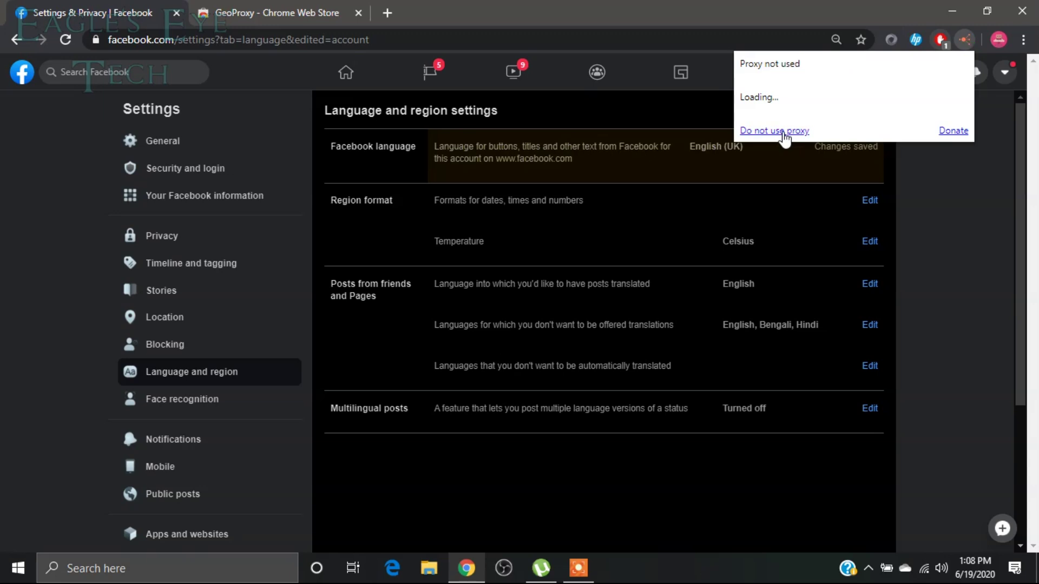
left_click(544, 483)
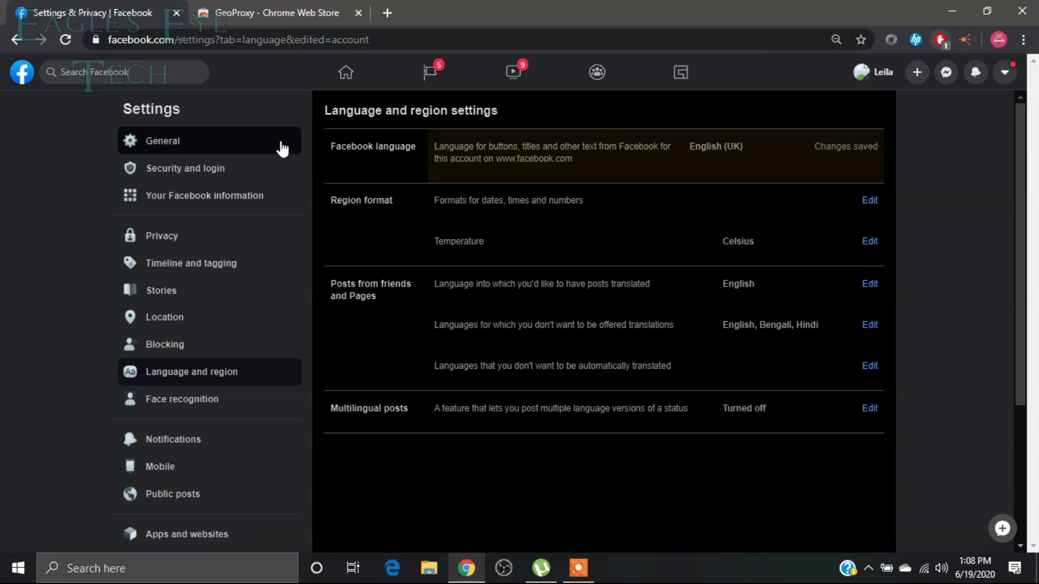
left_click(66, 39)
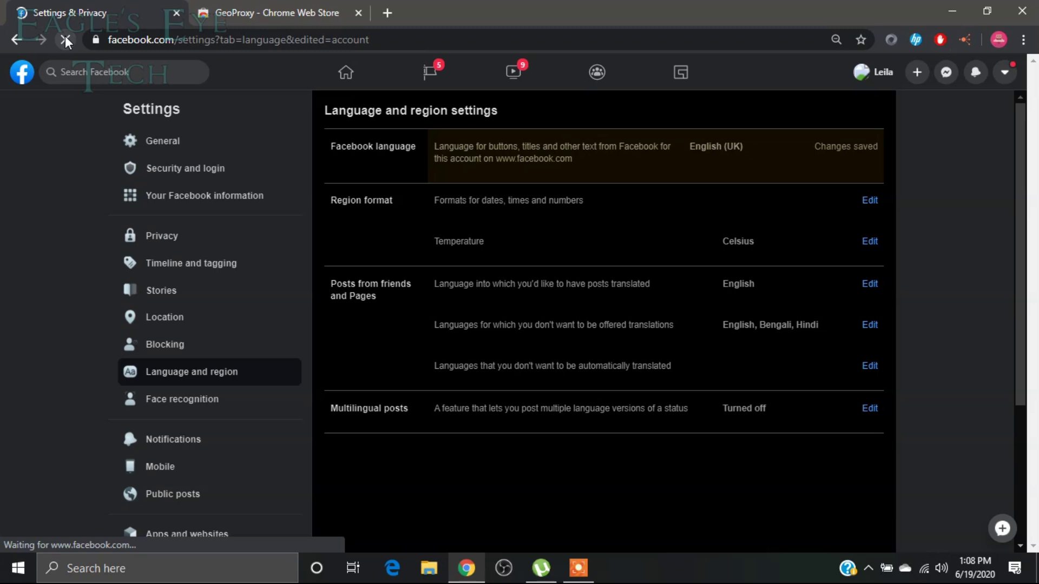
left_click(872, 75)
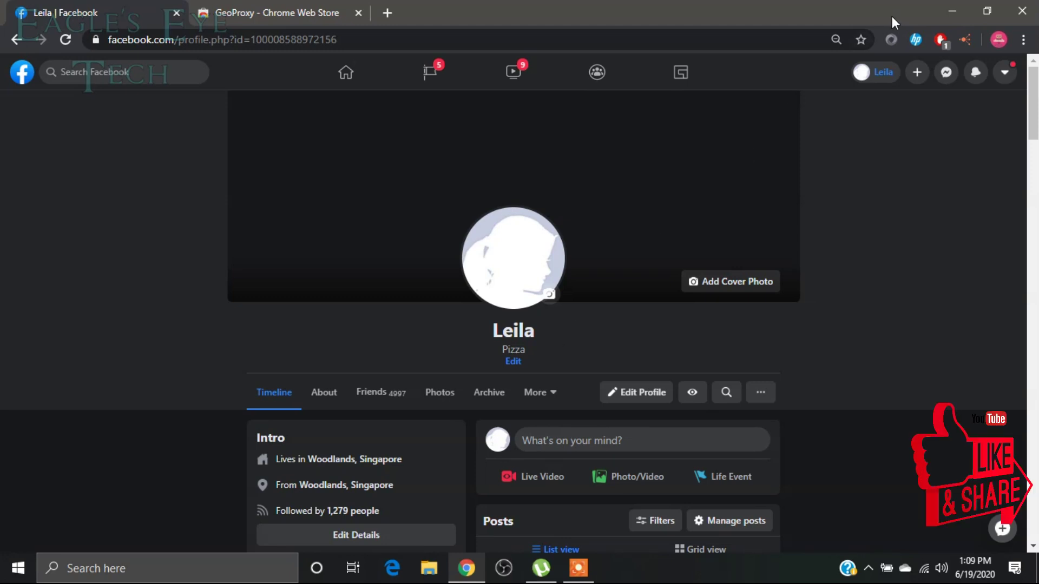
Minimize Chrome to reveal the Windows desktop
left_click(949, 10)
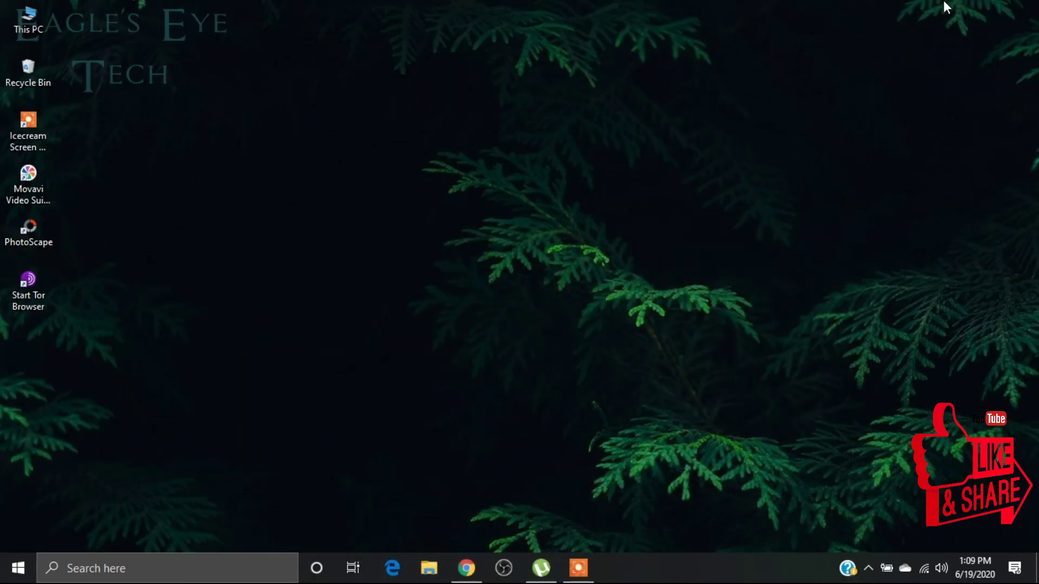